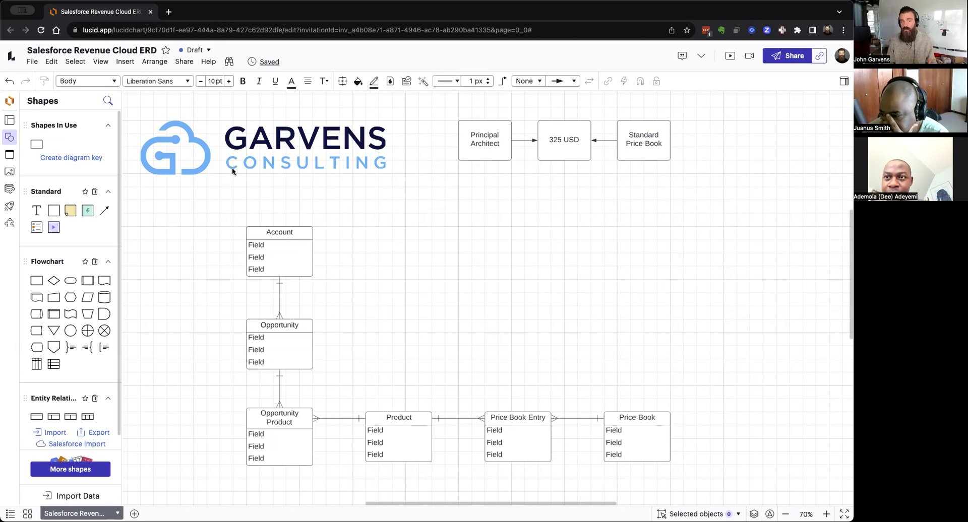
drag(53, 210, 501, 260)
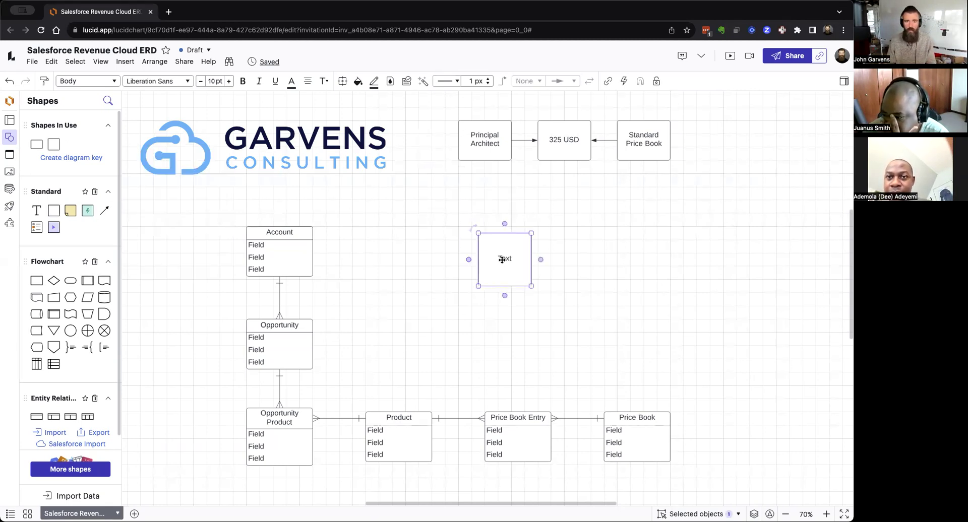
key(Delete)
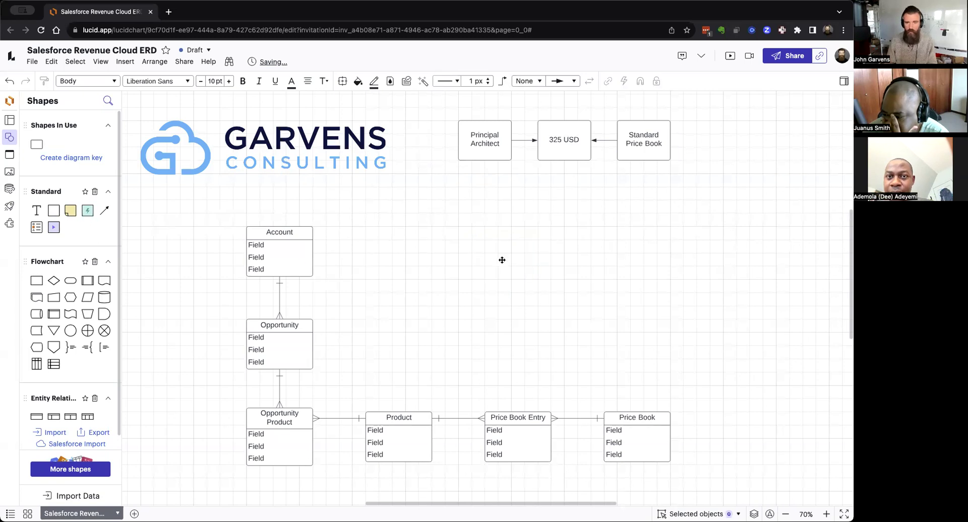
drag(71, 206, 463, 255)
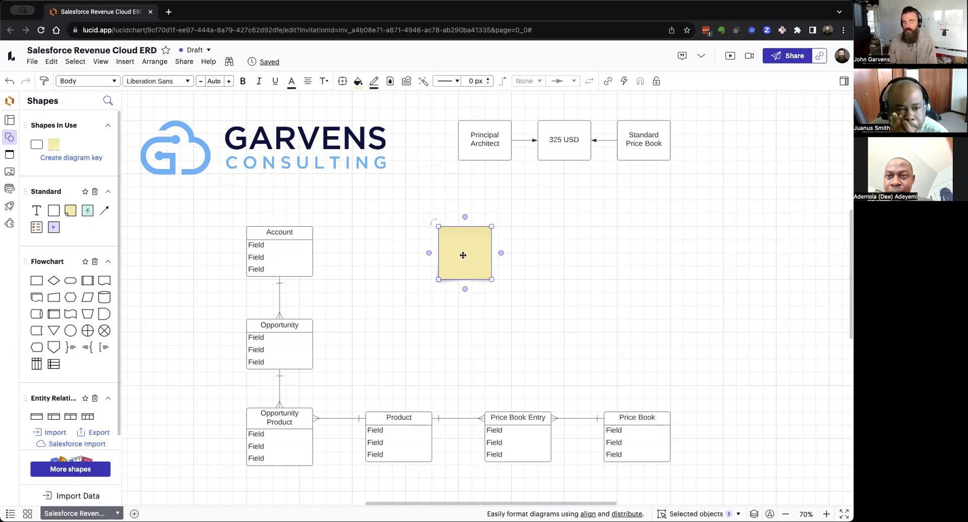
text(consultant)
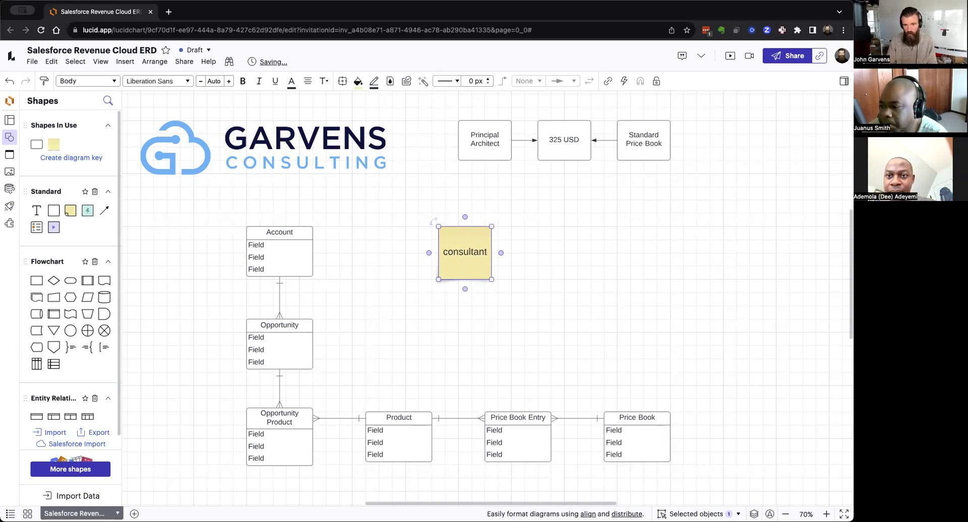
key(super+Return)
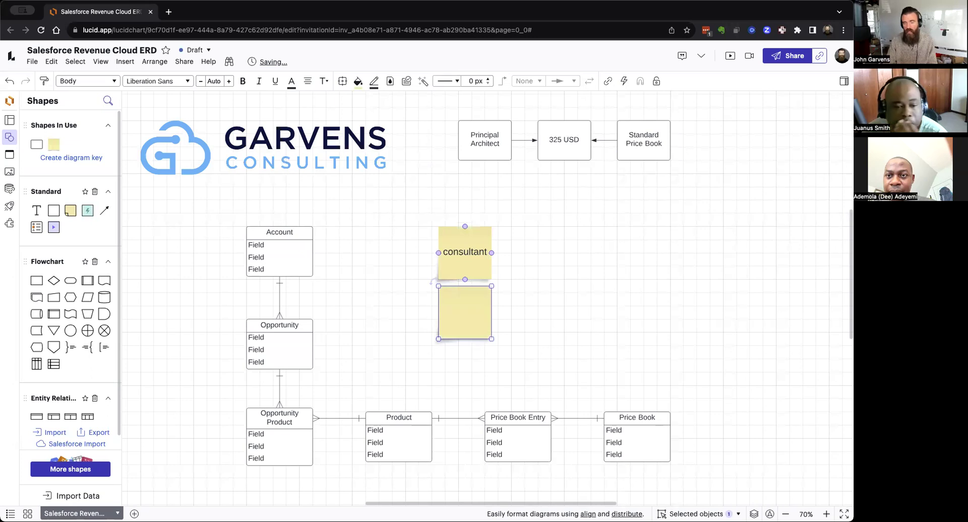
text(ex)
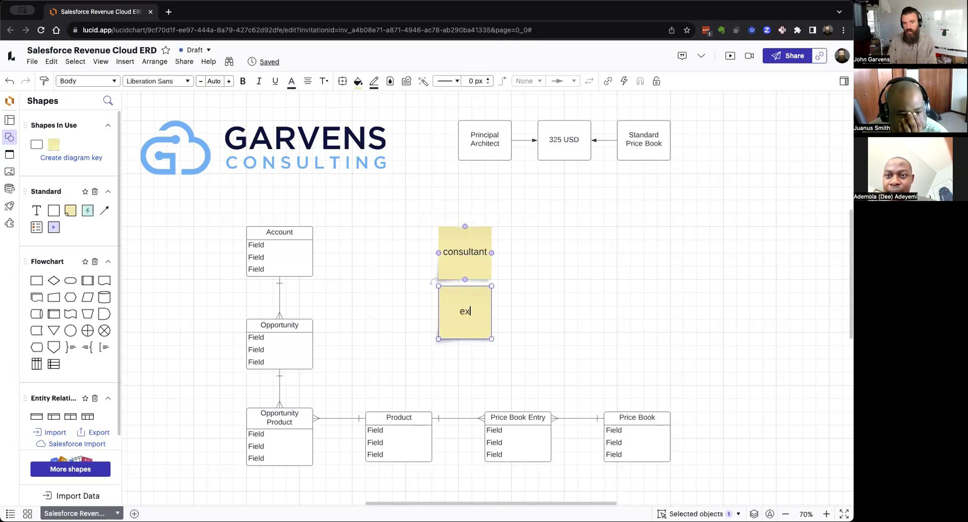
text(tra fees)
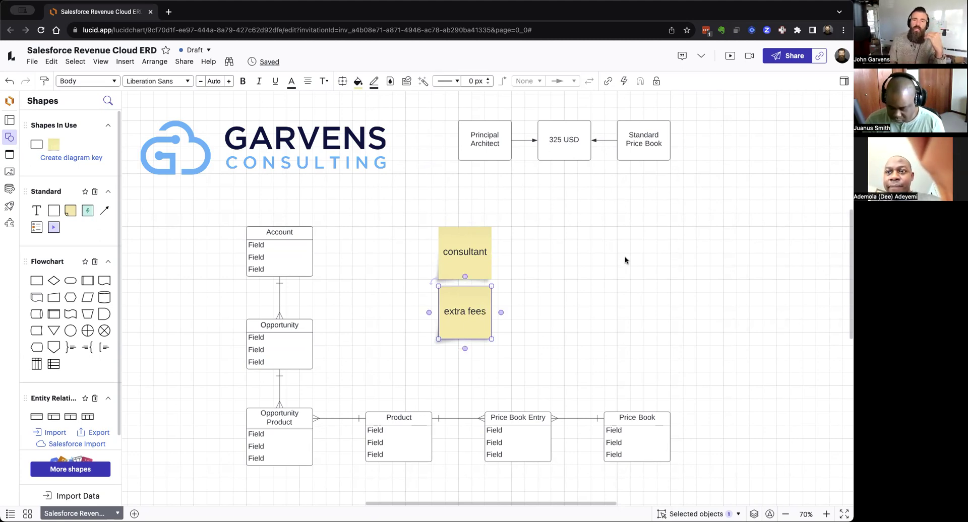
drag(416, 183, 506, 362)
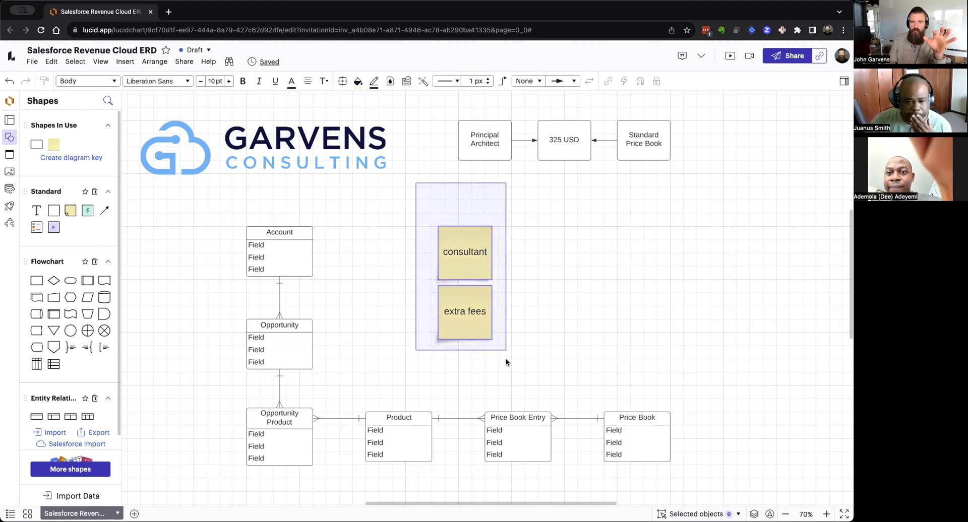
key(BackSpace)
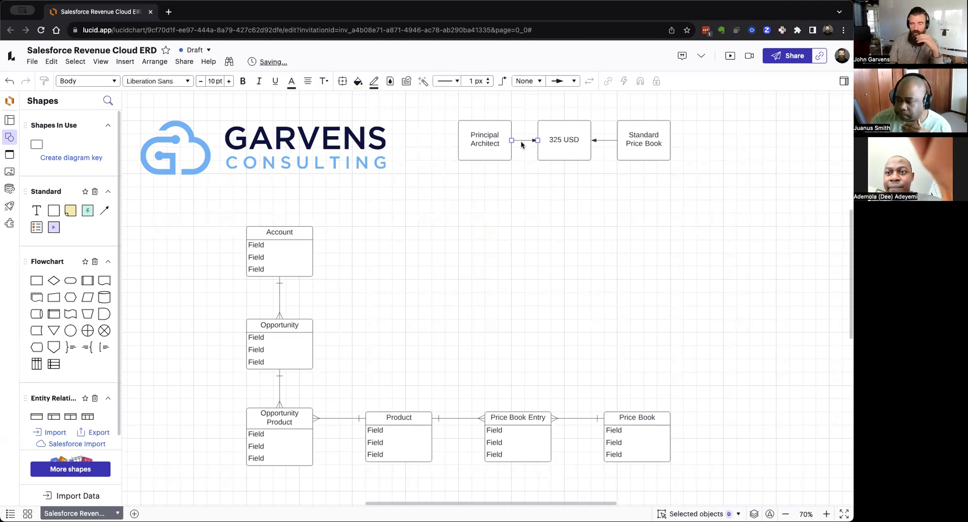
Duplicate the Principal Architect and 325 USD boxes with their connecting arrow directly below the originals
click(473, 137)
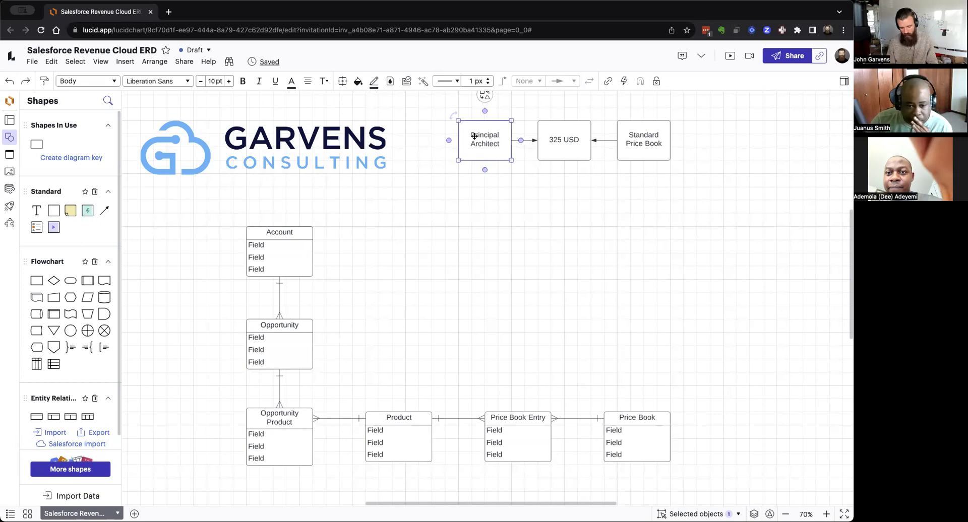
click(533, 209)
drag(469, 105, 490, 206)
key(ctrl+d)
click(577, 237)
Relabel the duplicated Principal Architect box as "Addtional Fees"
double_click(483, 198)
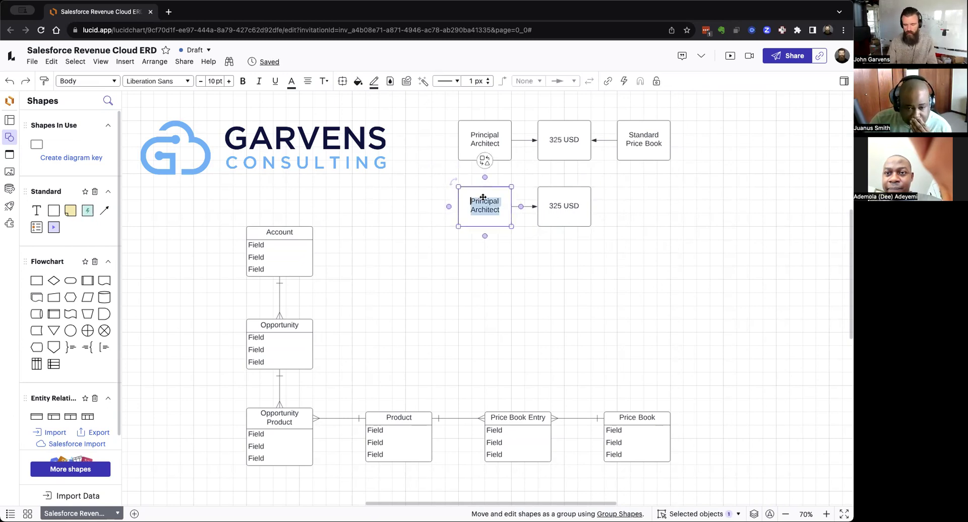
text(Addtio)
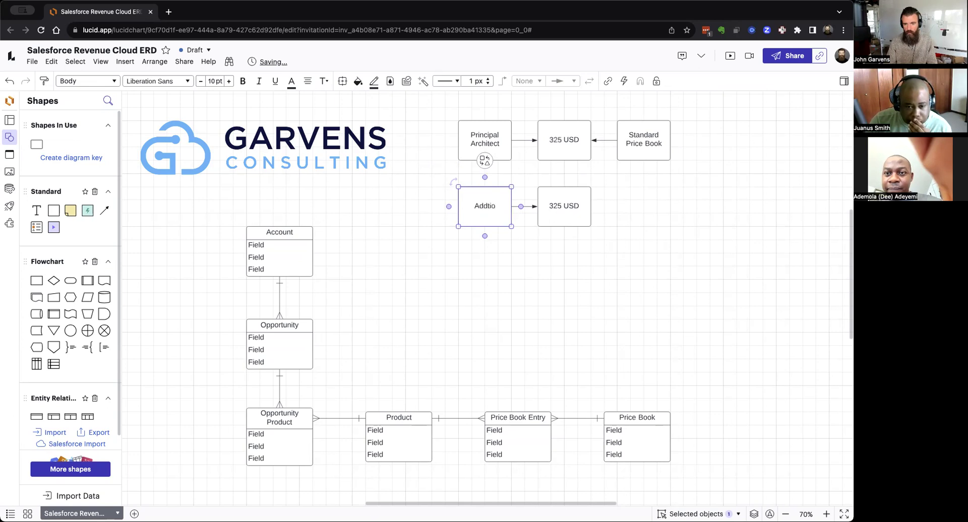
text(nal Fees)
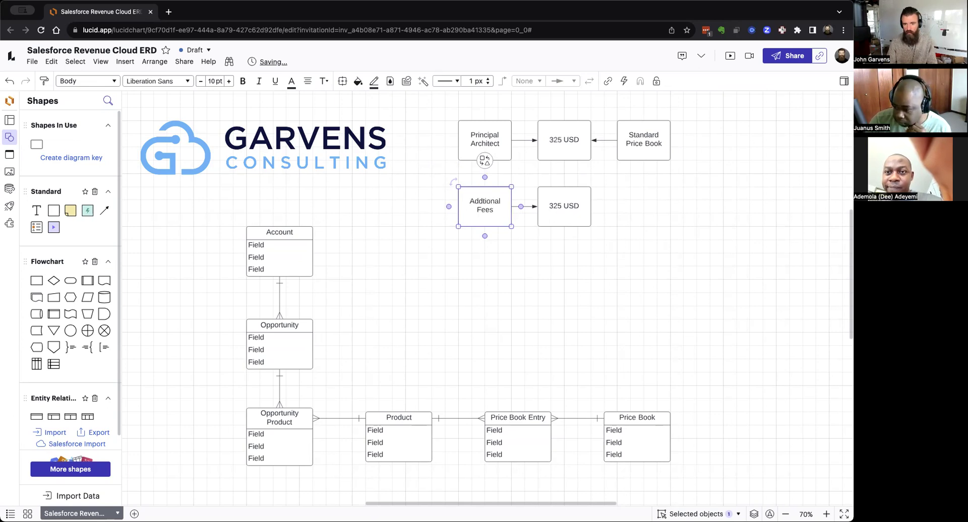
click(636, 293)
Connect the Standard Price Book box to the duplicated price box with an arrow pointing at the price
click(558, 207)
drag(617, 141, 591, 206)
click(686, 240)
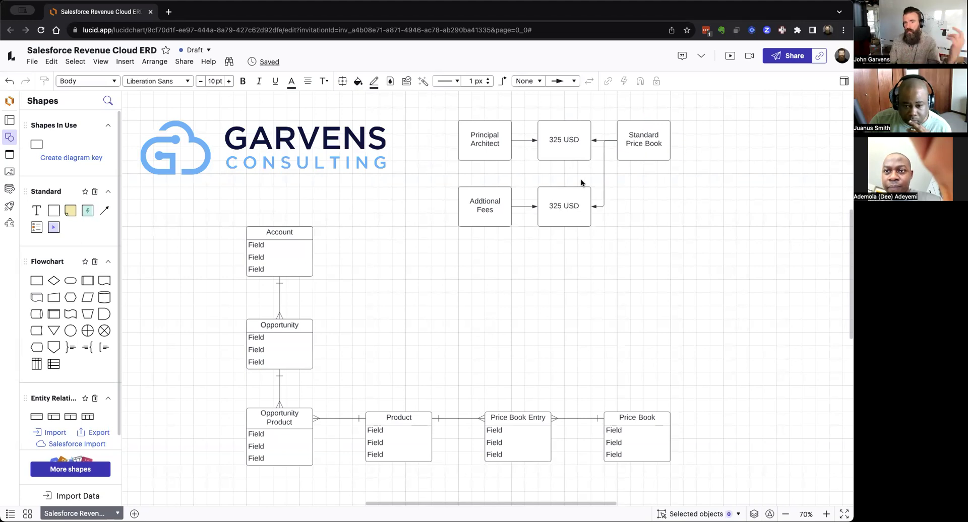
Change the price in the box beside Addtional Fees to 1000 USD
click(551, 205)
double_click(551, 205)
click(550, 205)
double_click(549, 202)
text(1000)
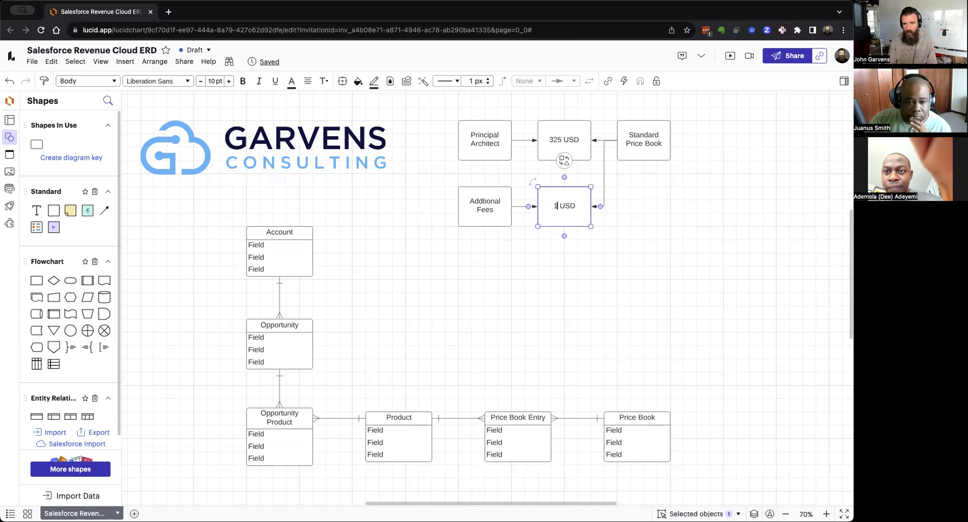
click(733, 266)
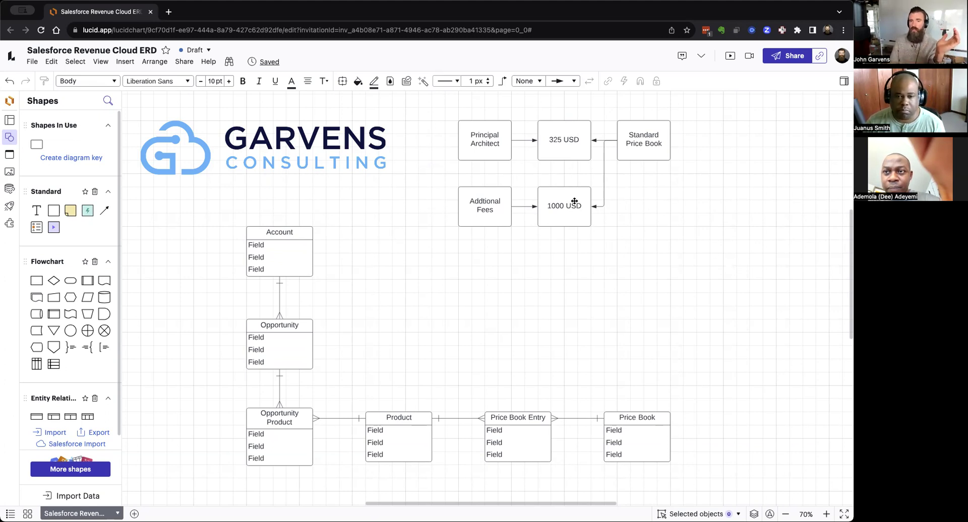
drag(442, 135, 691, 136)
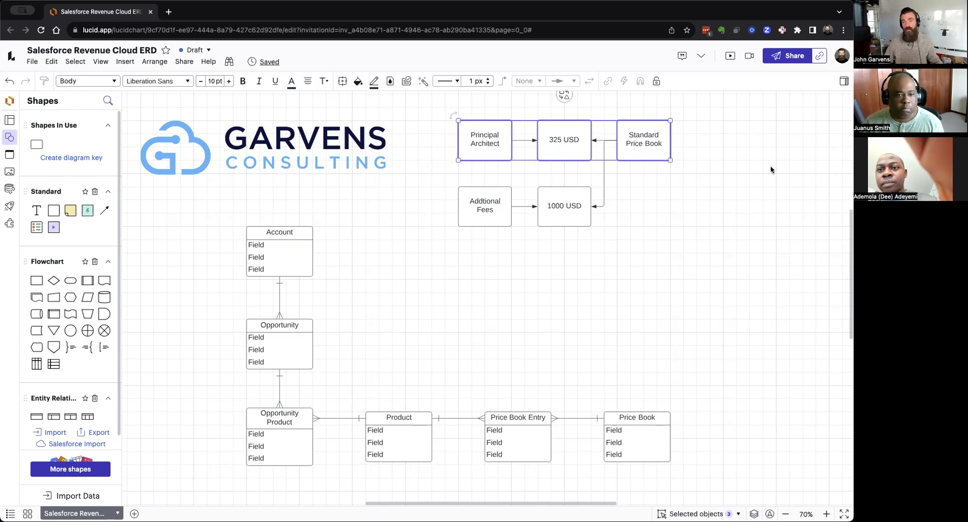
click(724, 192)
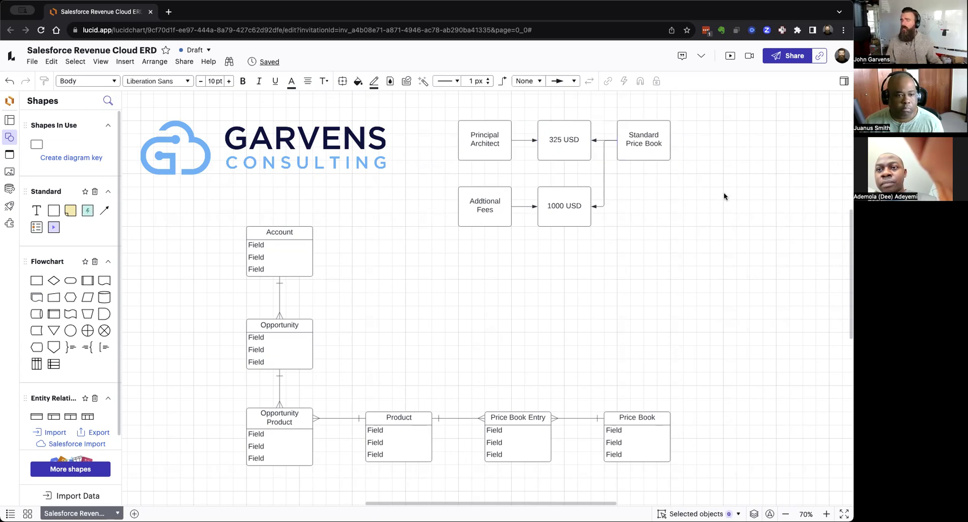
drag(428, 196, 642, 229)
click(642, 229)
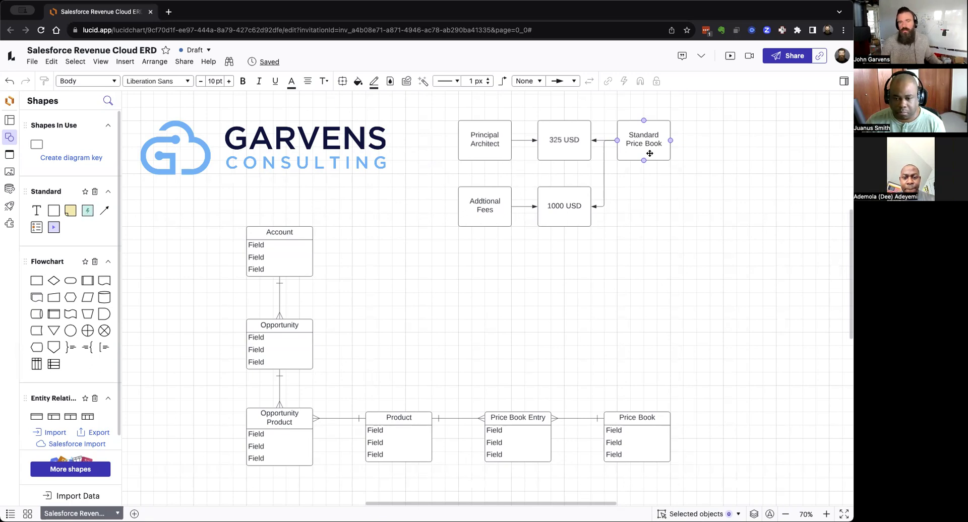
Add a process box labelled "Discovery" below Addtional Fees and link it by arrow to a new process box labelled "Design"
drag(40, 146, 486, 300)
text(Discovery)
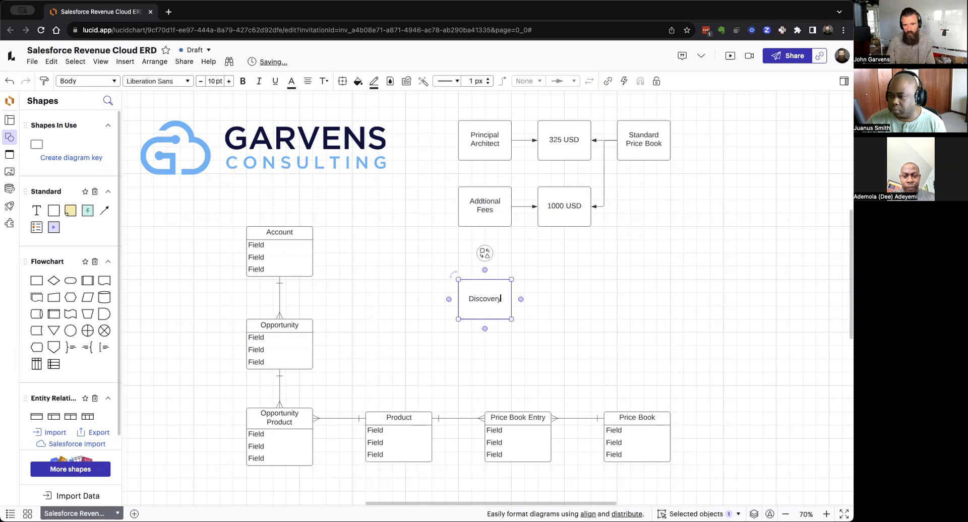
drag(521, 299, 537, 299)
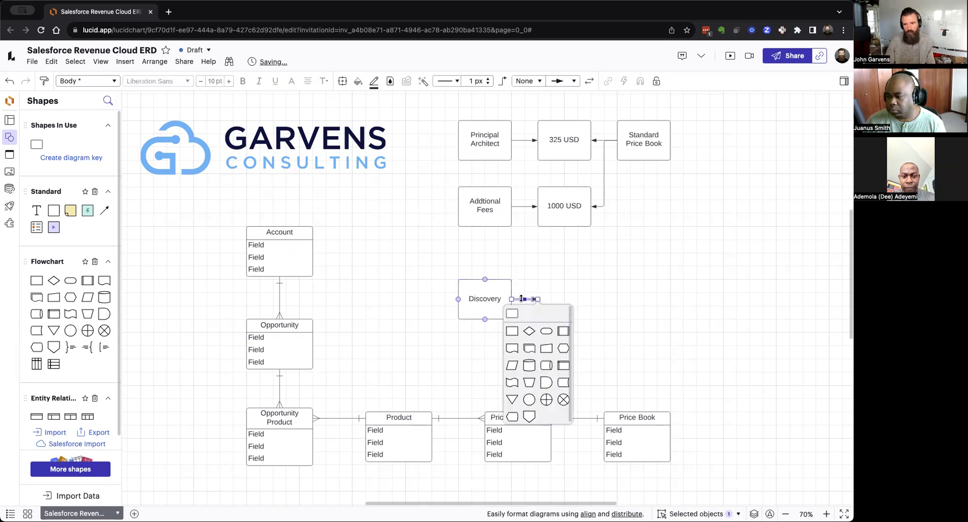
click(511, 313)
text(Design)
Extend the chain from Design with a connected process box labelled "Development" and one more connected process box after it
drag(601, 299, 615, 299)
click(589, 314)
text(Development)
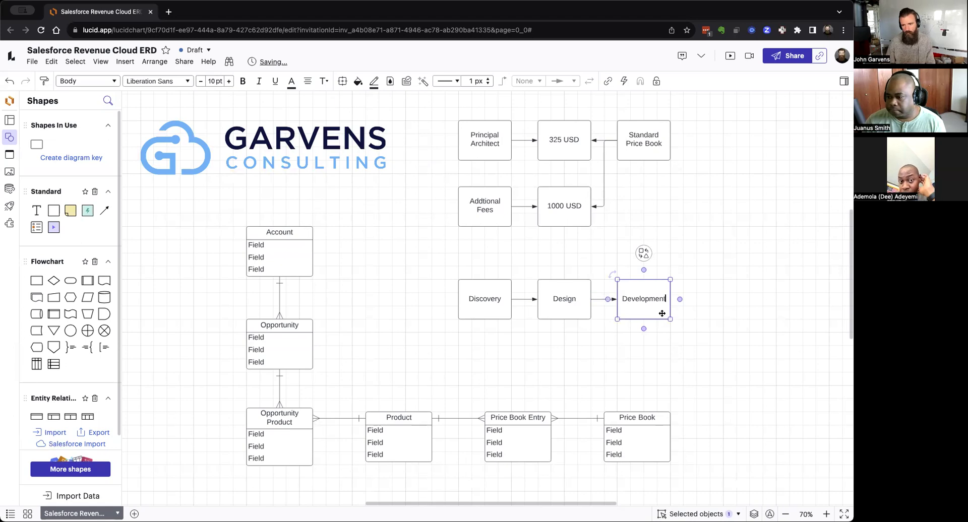
drag(680, 299, 696, 299)
click(671, 317)
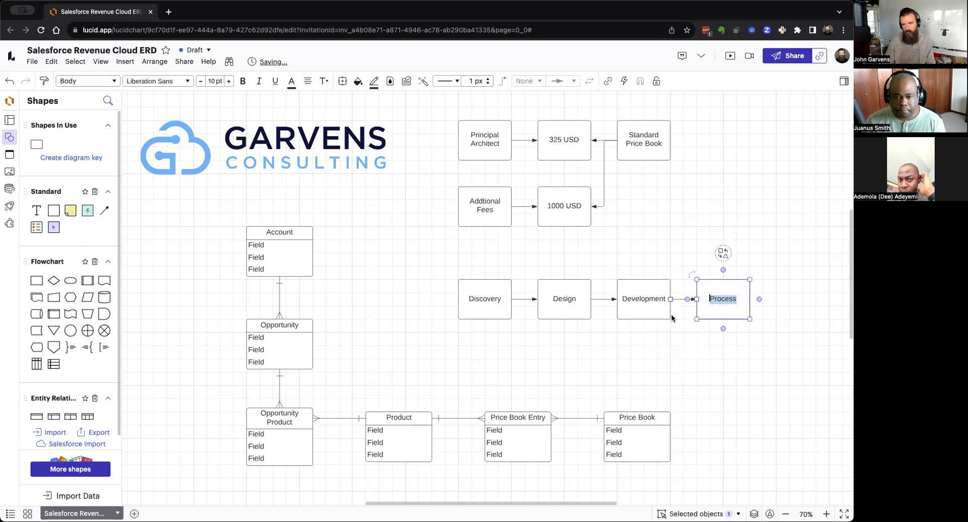
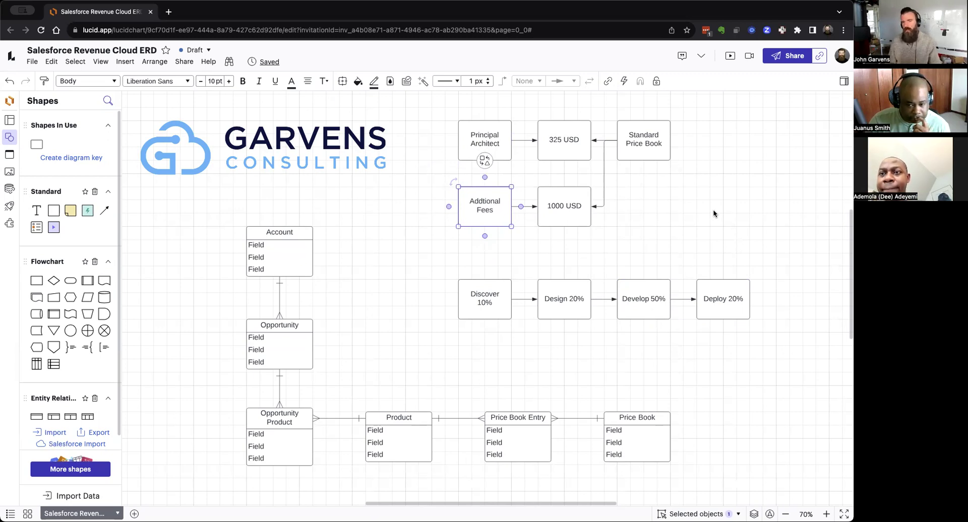
click(567, 199)
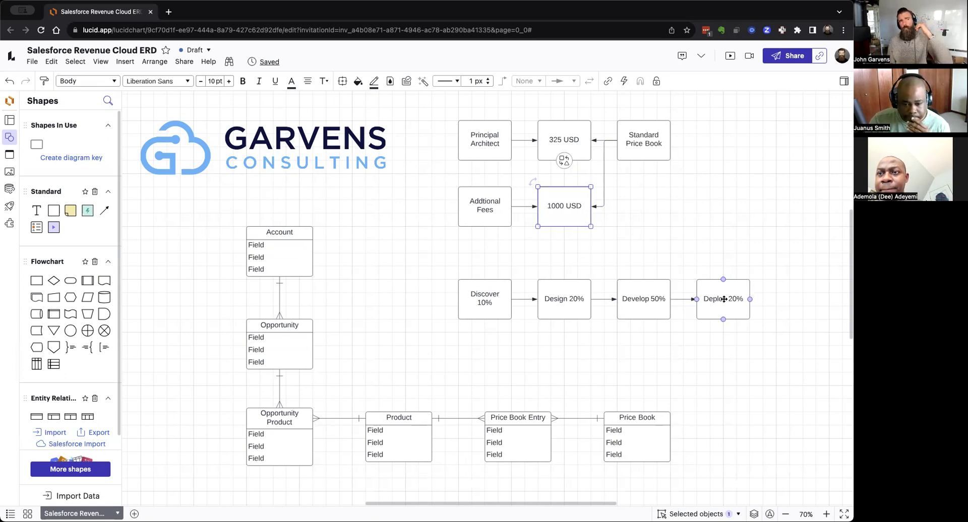
click(464, 143)
click(477, 198)
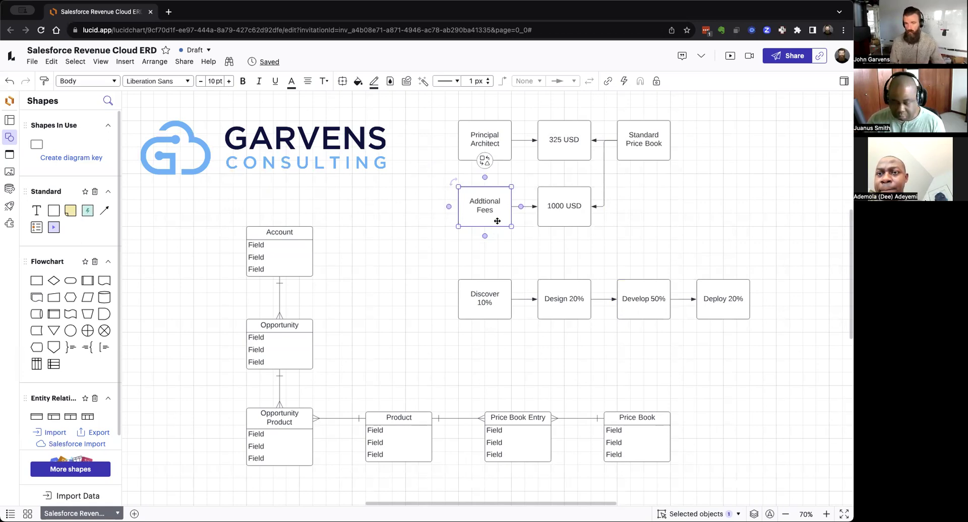
click(486, 137)
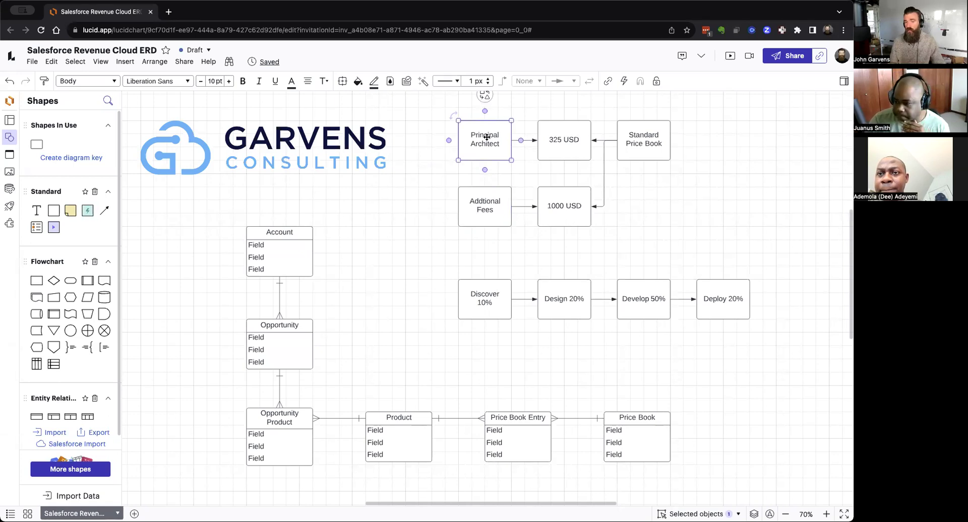
click(484, 201)
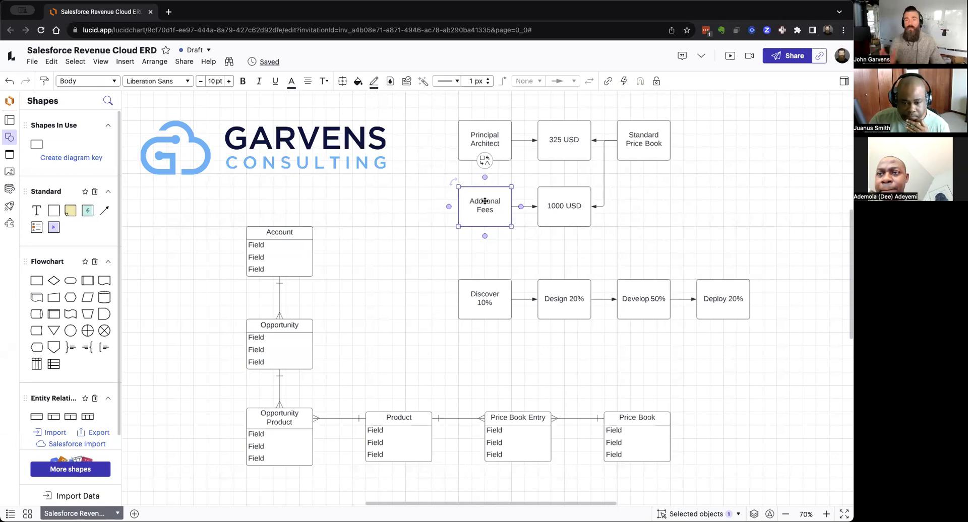
click(557, 204)
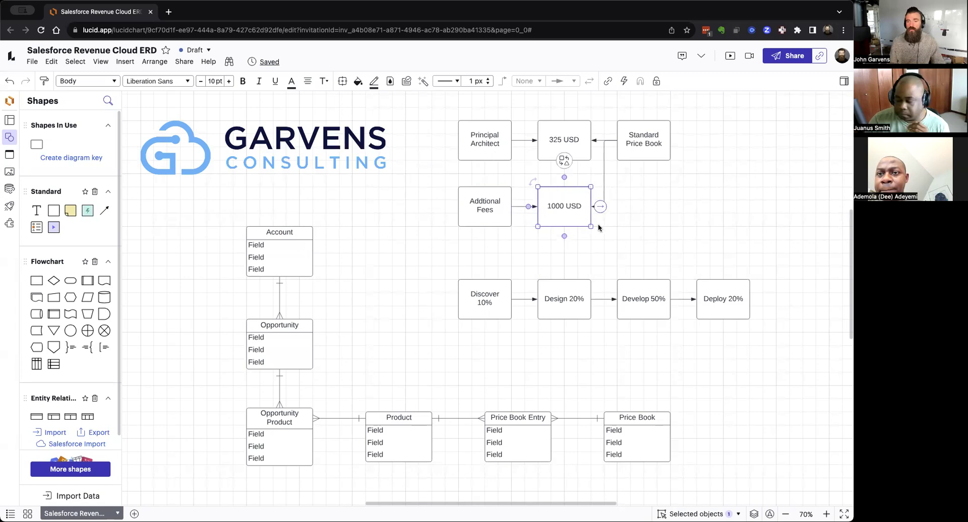
click(484, 204)
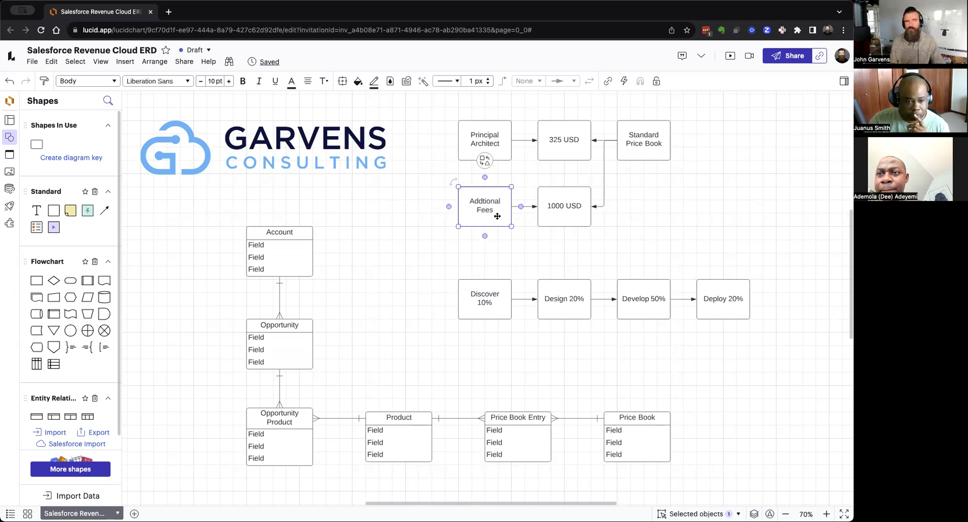
double_click(477, 201)
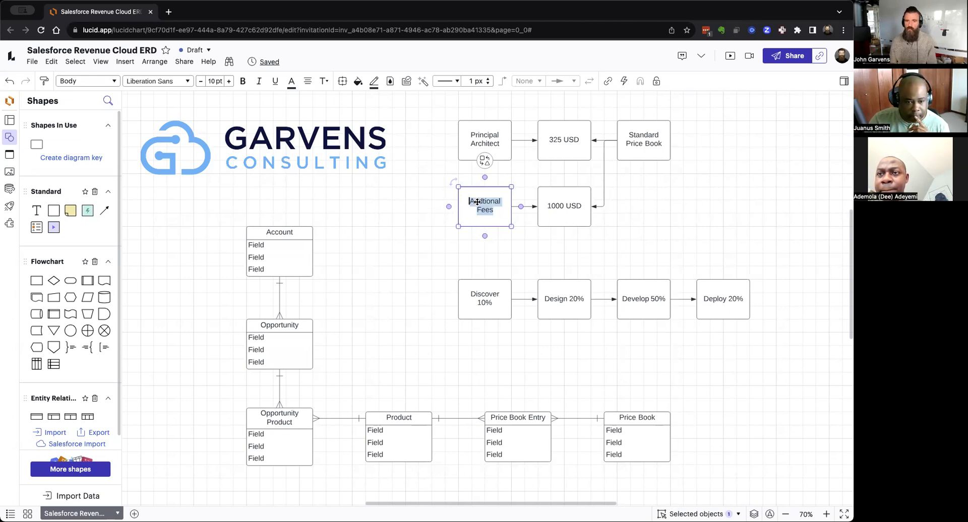
click(411, 217)
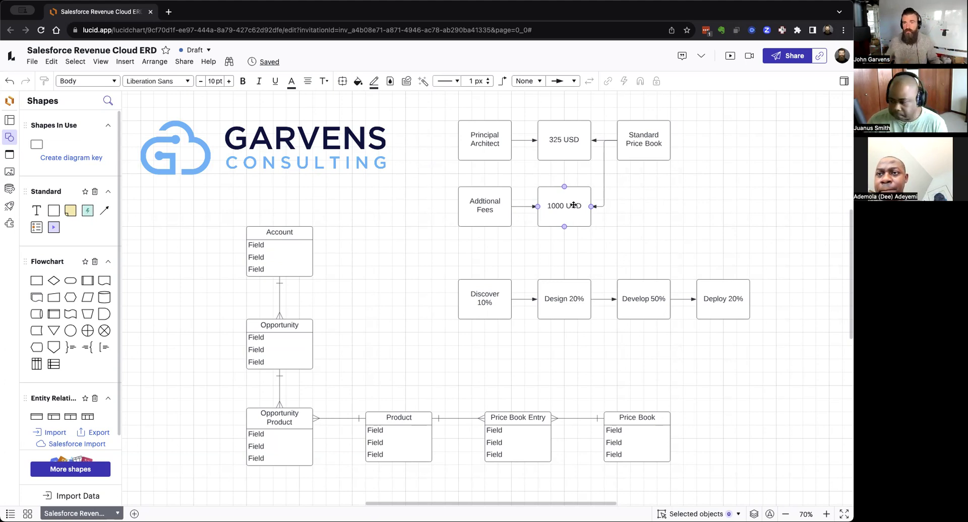
click(497, 204)
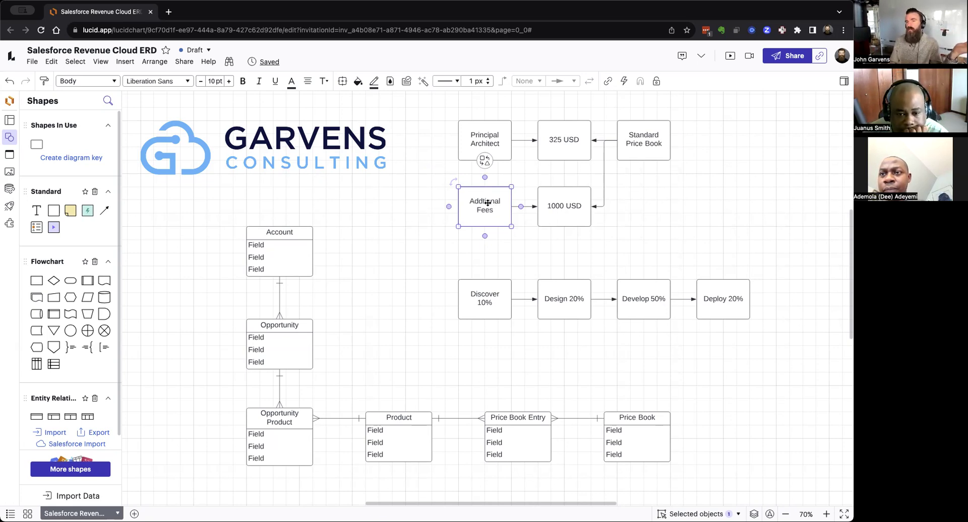
click(480, 134)
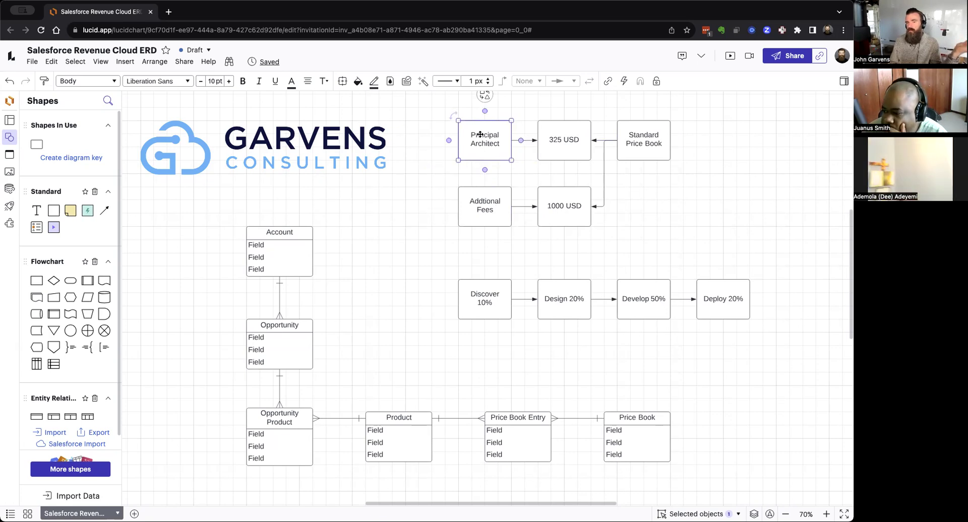
click(480, 211)
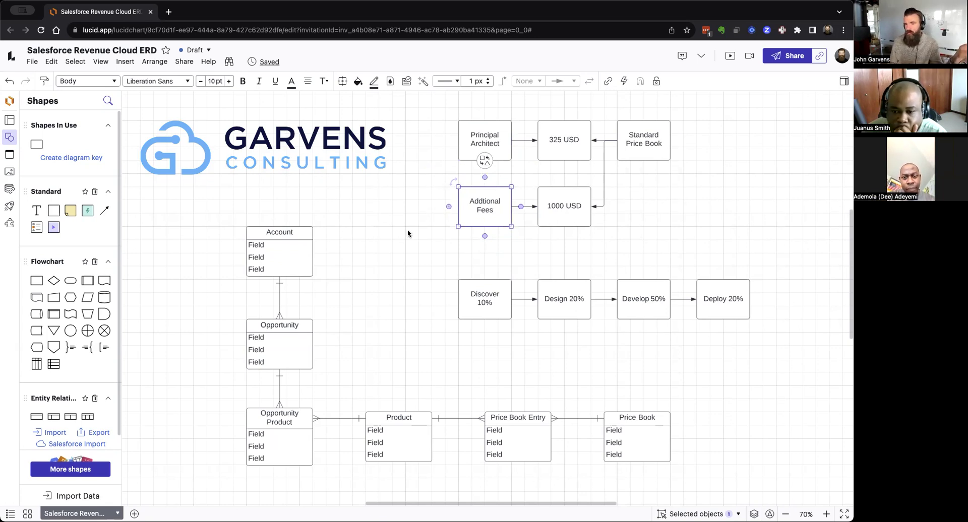
Relabel the Addtional Fees box as "Other Stuff" and set the price in the box beside it to 10000 USD
double_click(479, 207)
text(O)
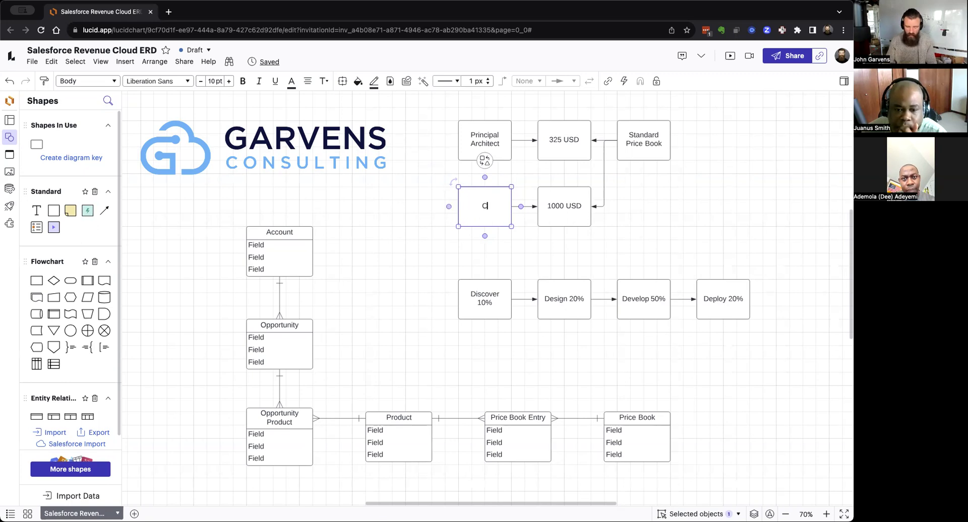
text(ther Stuff)
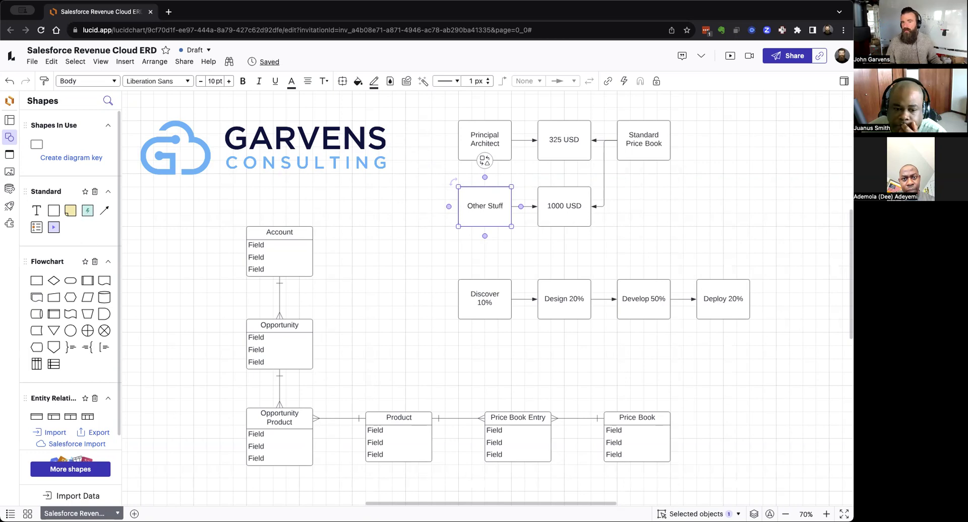
click(562, 210)
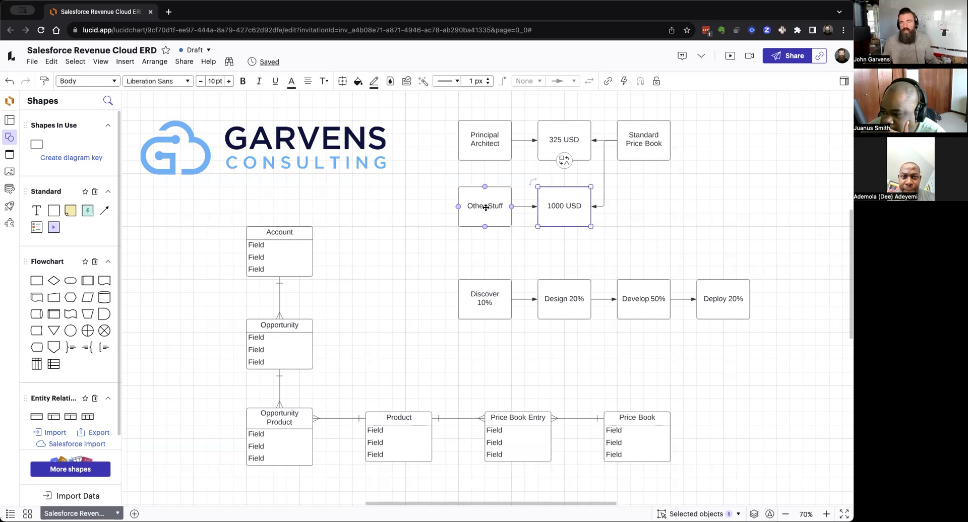
double_click(561, 208)
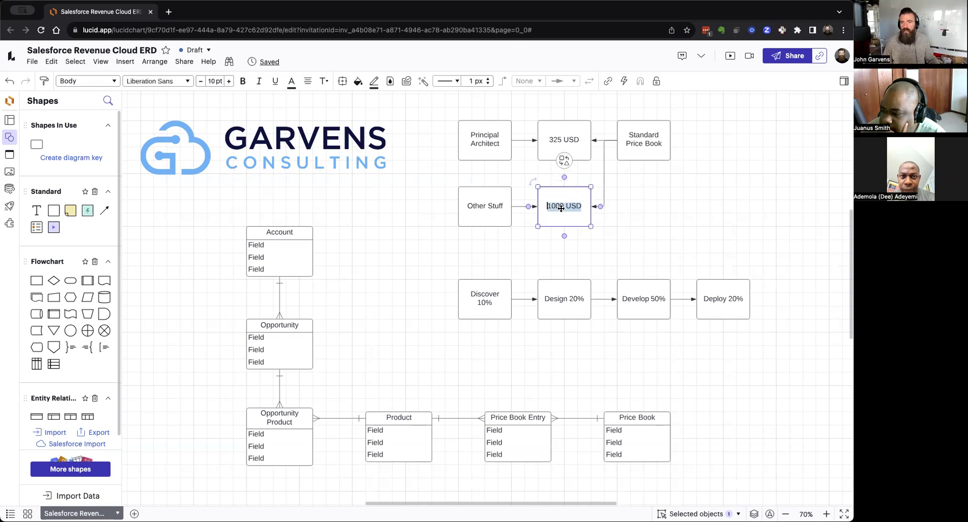
key(Escape)
text(0)
click(720, 234)
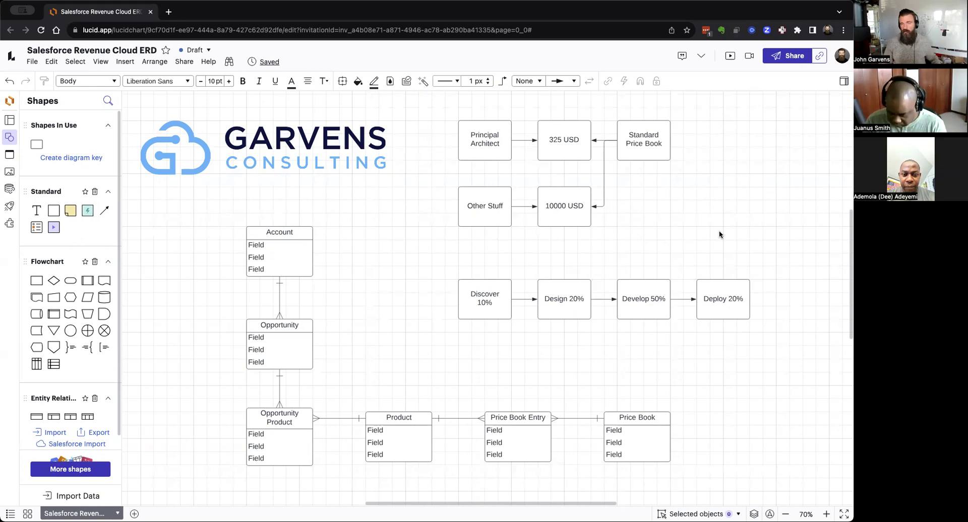
Delete the Other Stuff box together with its price box and connecting arrows
drag(428, 115, 698, 144)
click(699, 143)
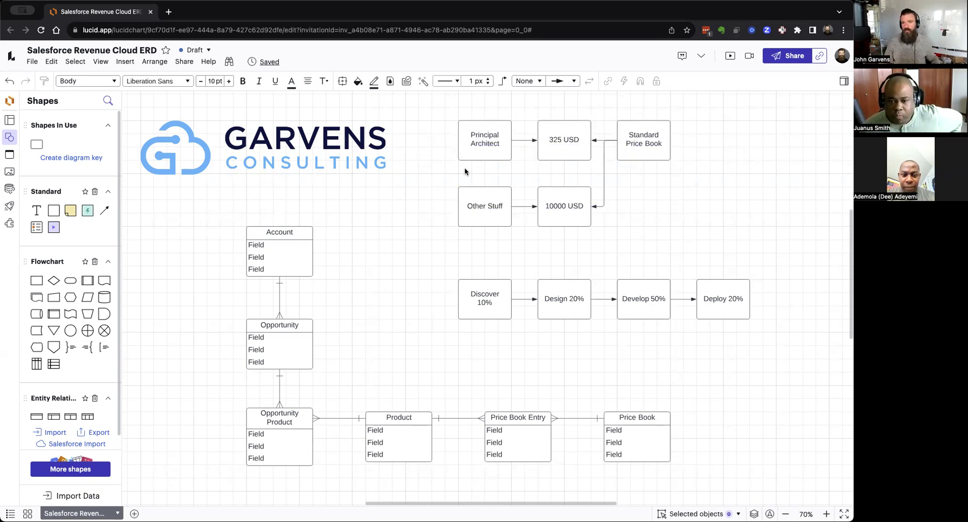
drag(464, 167, 640, 218)
key(Delete)
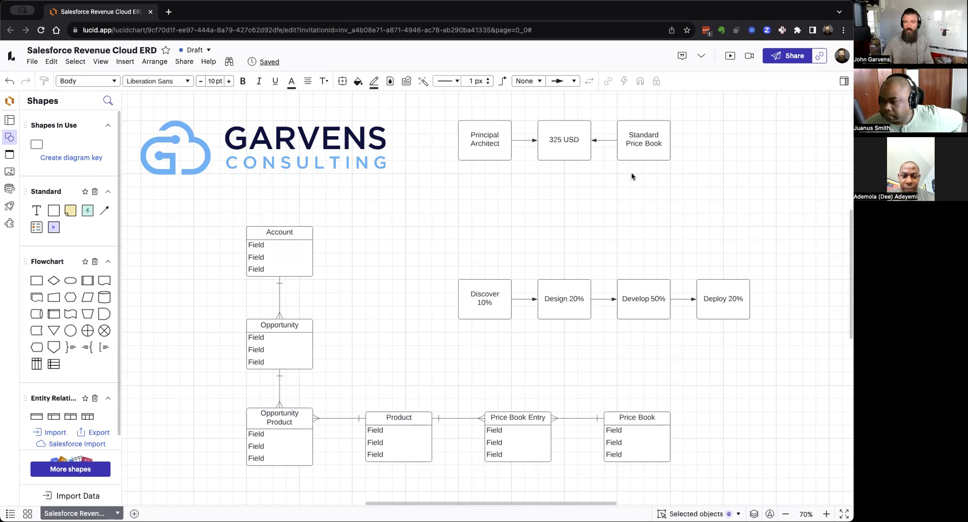
Duplicate the Principal Architect box with its price box directly below, and relabel the copied role as "Analyst"
drag(437, 138, 588, 162)
alt+drag(495, 145, 494, 218)
click(655, 216)
double_click(487, 210)
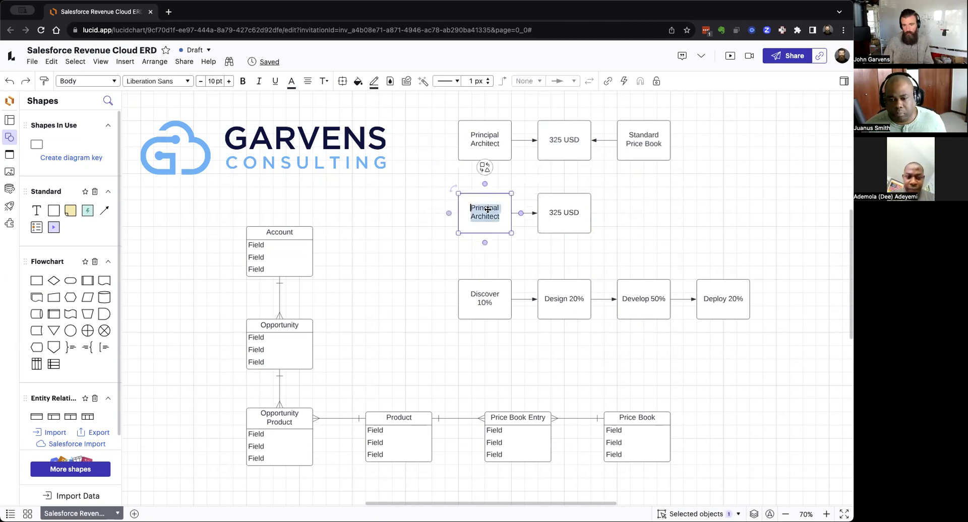
text(Analyst)
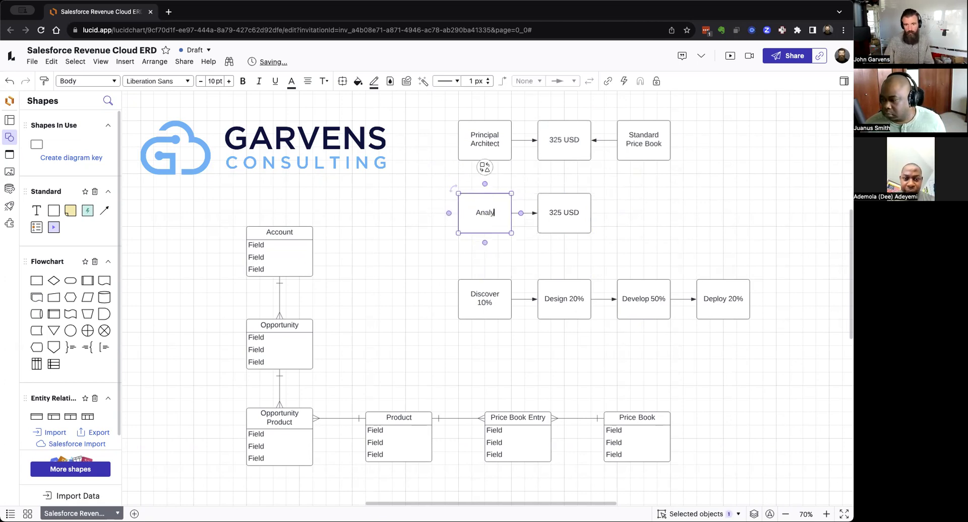
Set the price beside Analyst to 225 USD and connect the Standard Price Book box to it with an arrow
click(554, 212)
double_click(555, 212)
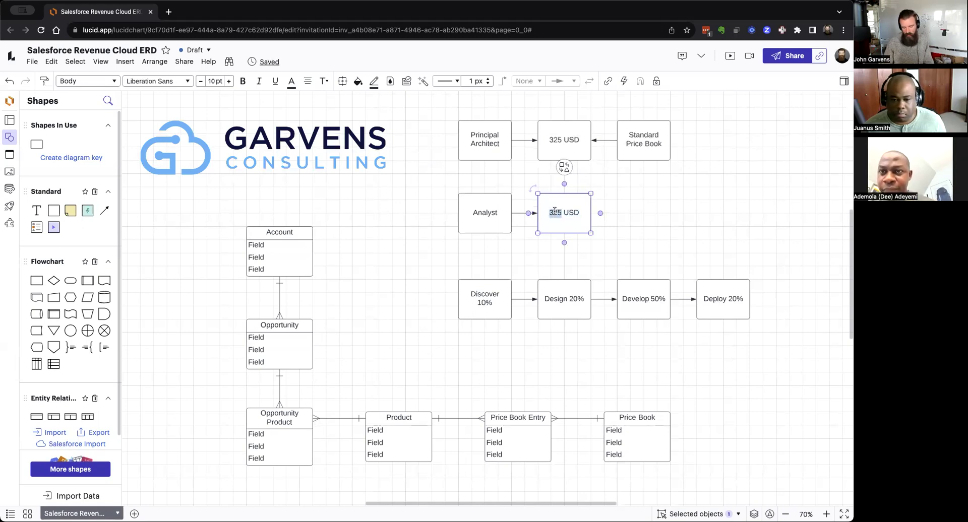
text(225)
click(679, 224)
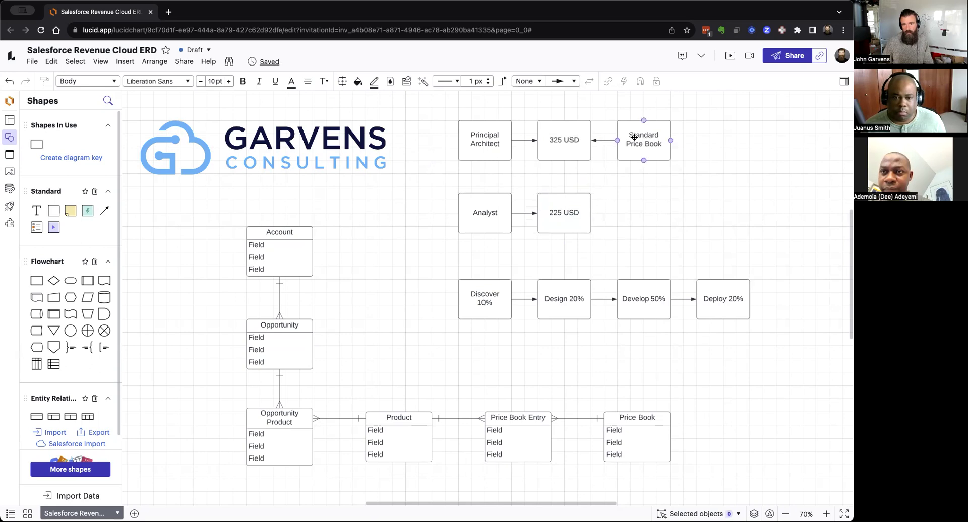
drag(618, 141, 590, 213)
click(680, 210)
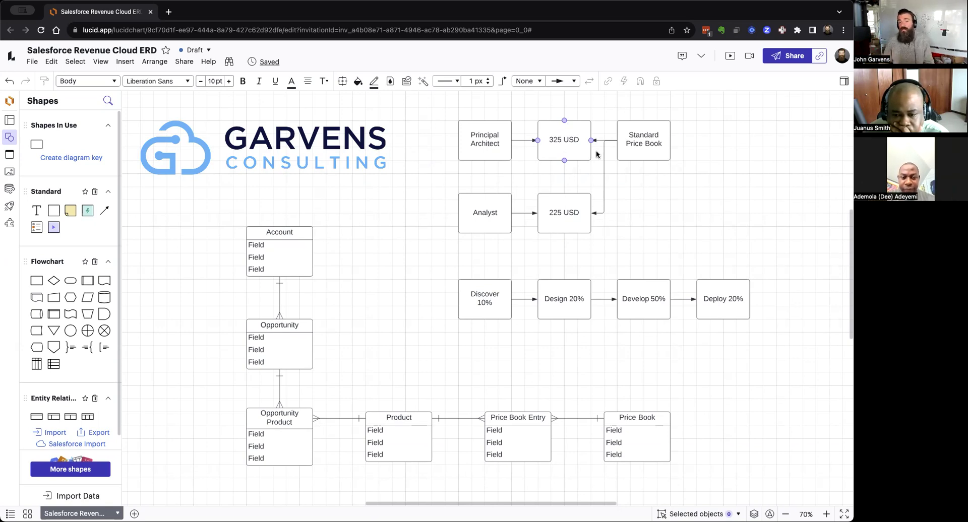
Delete the Analyst box with its price box and arrows, and relabel the Principal Architect box as "Consultant"
drag(409, 175, 562, 220)
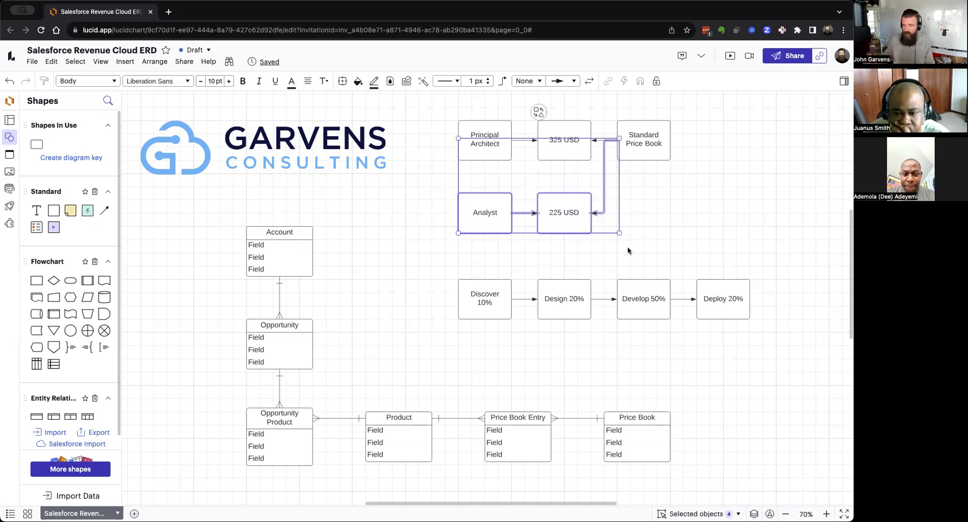
key(BackSpace)
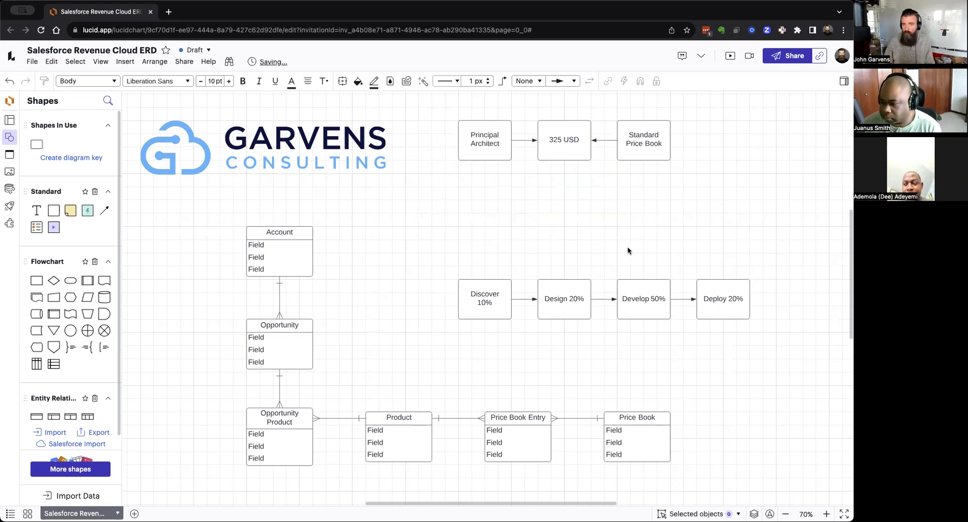
double_click(481, 139)
text(C)
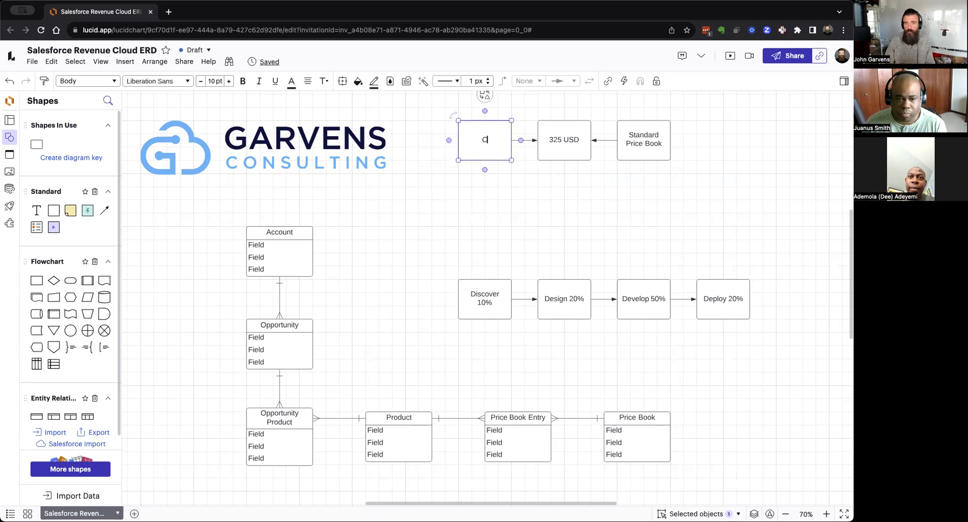
text(orsultant)
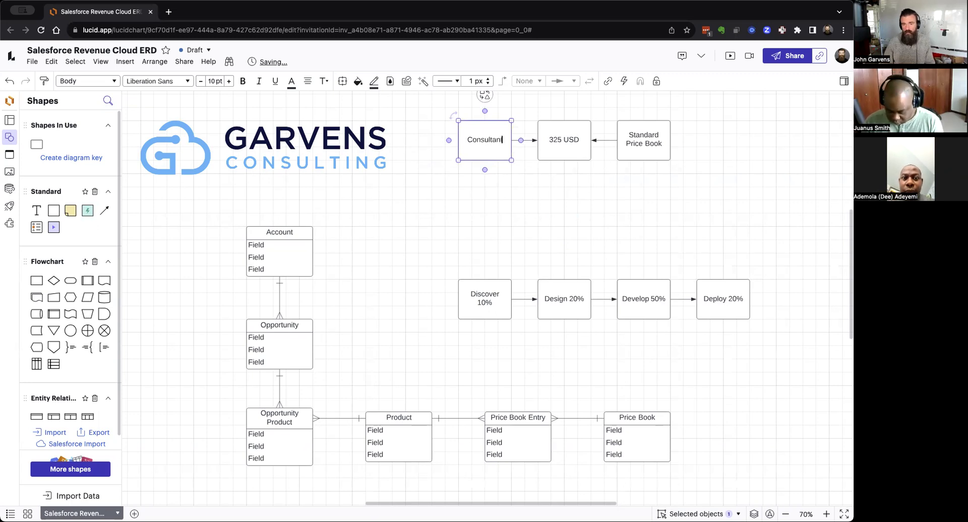
click(546, 203)
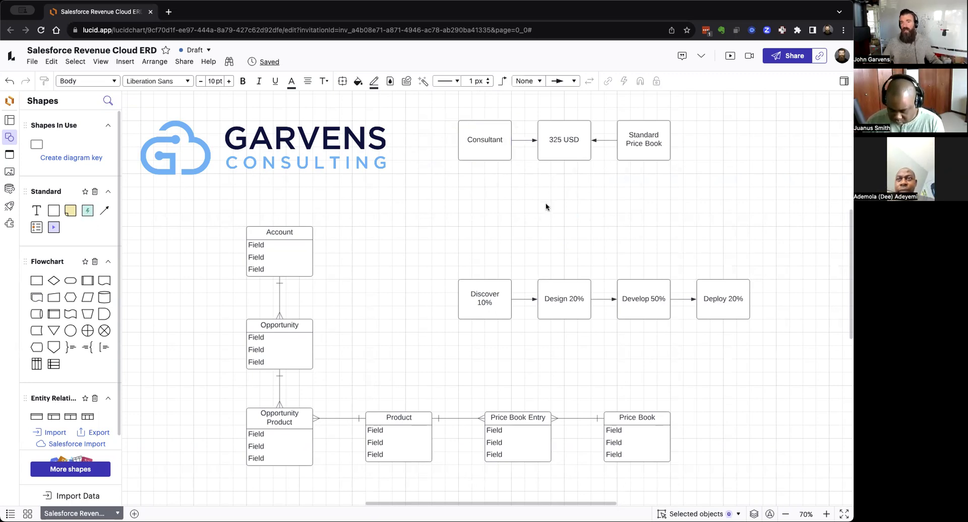
click(551, 137)
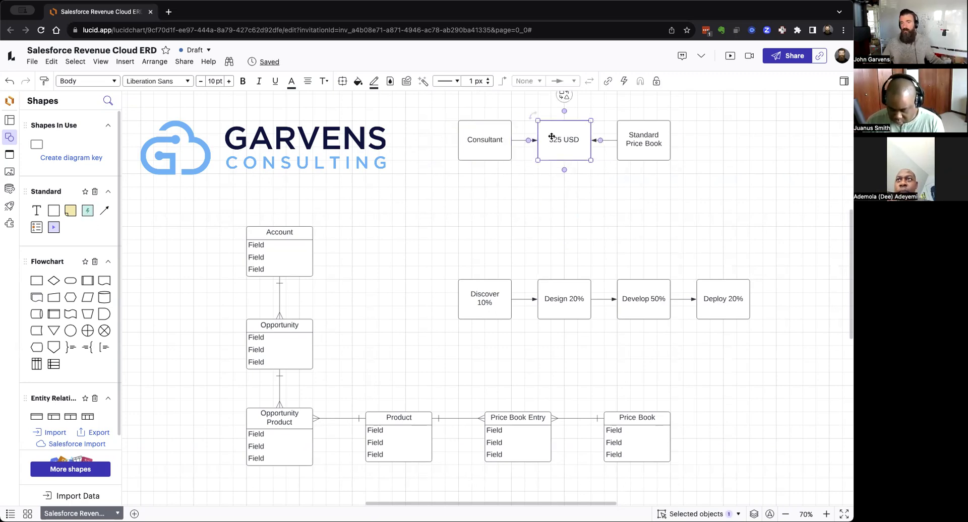
click(699, 204)
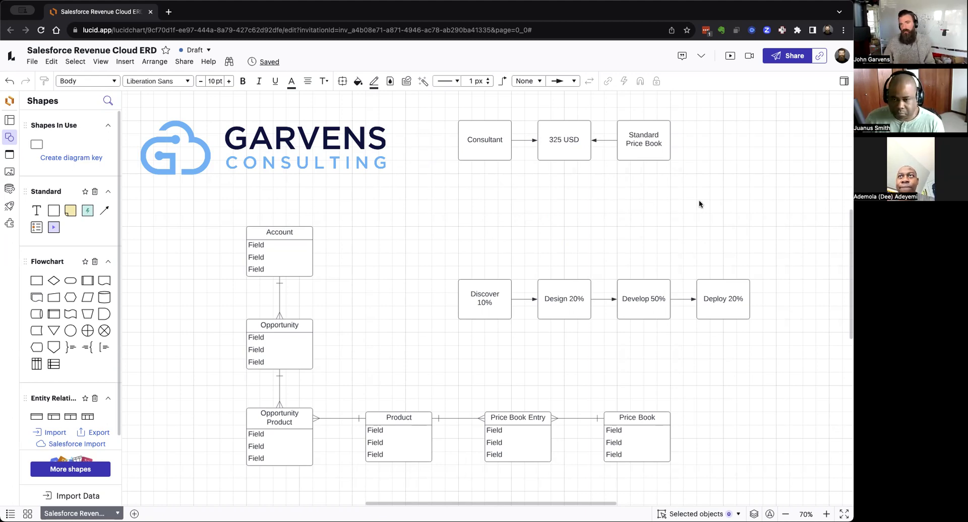
Undo the Consultant relabelling and the deletion of the Analyst row
text(C)
key(ctrl+z)
key(ctrl+z)
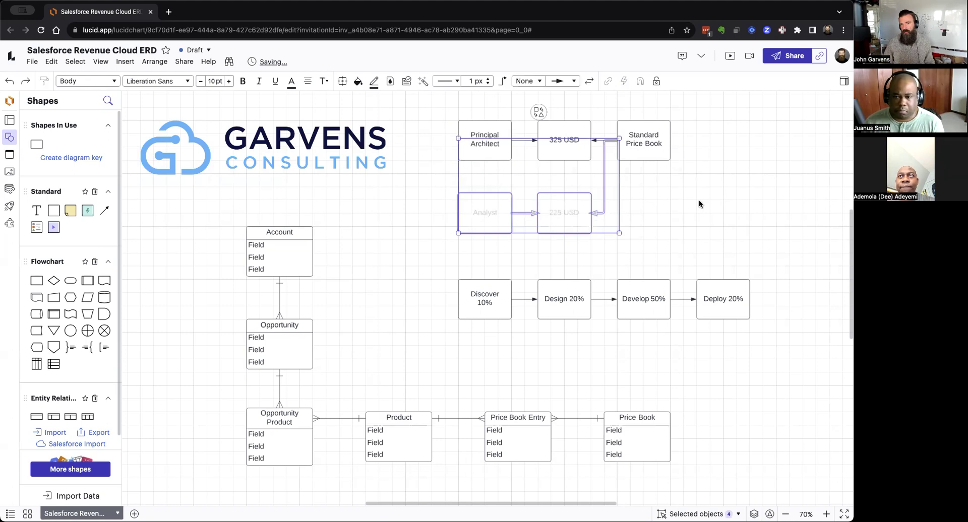
key(Escape)
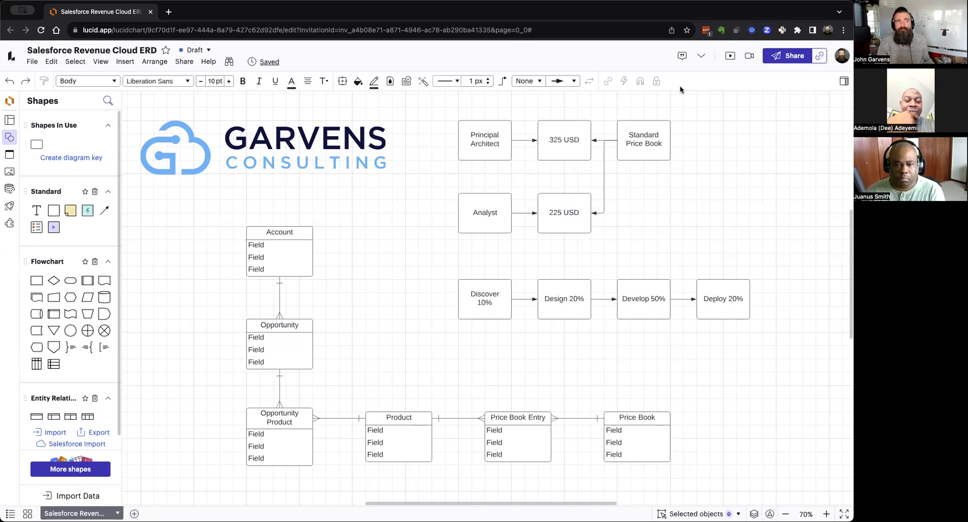
click(491, 147)
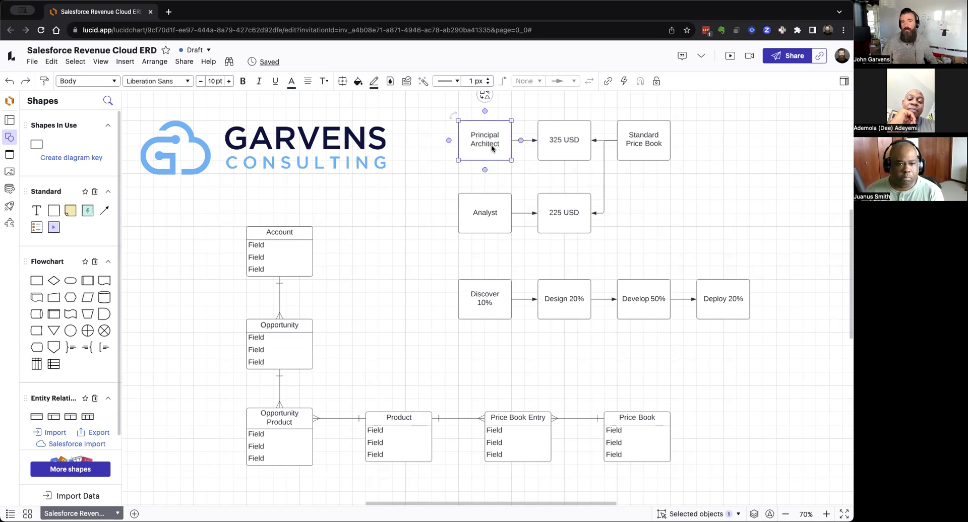
double_click(479, 213)
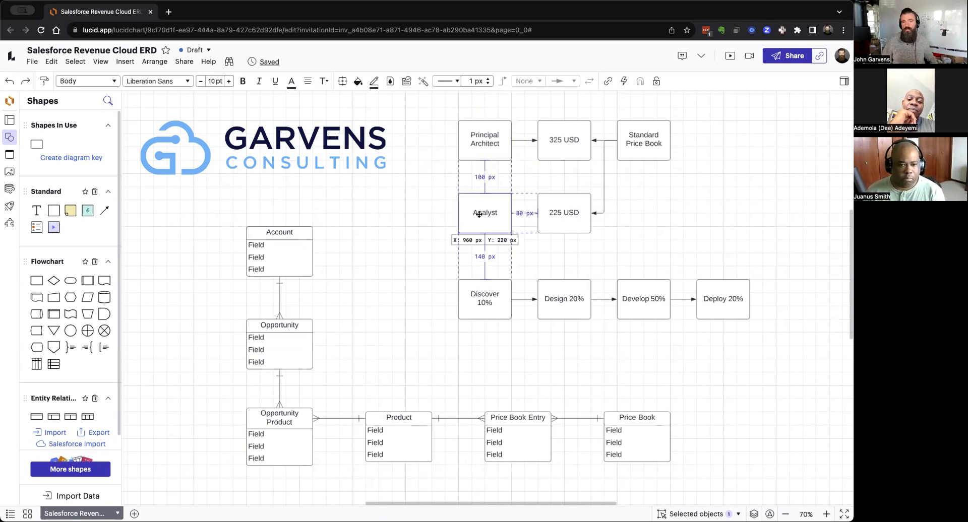